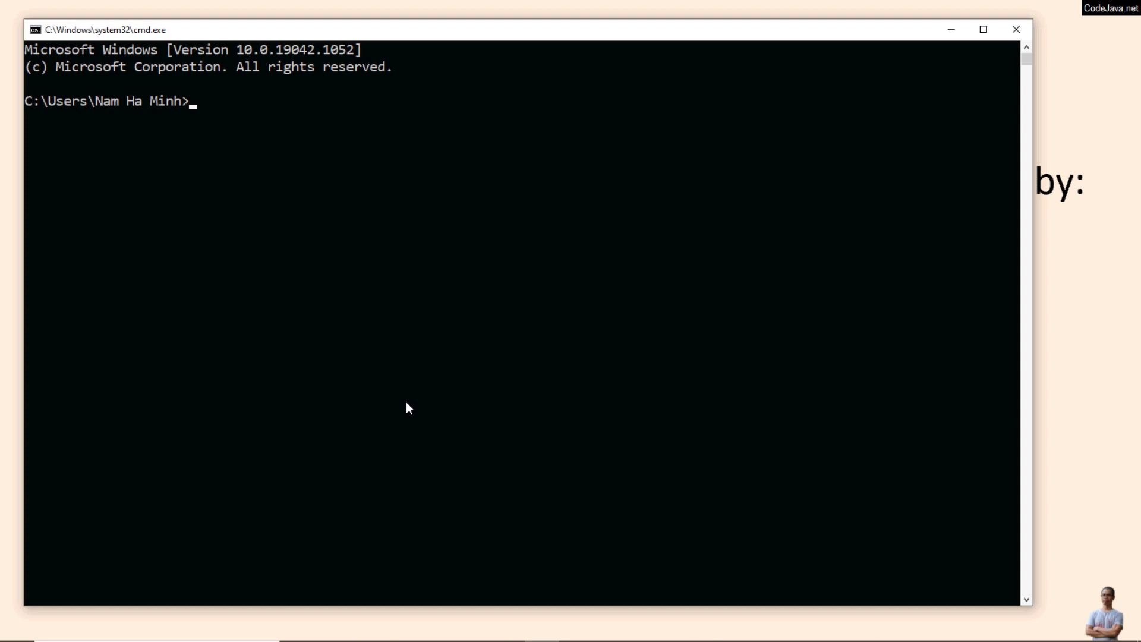
Step: Run java -version, which reports Java 1.8.0_251 with the 64-Bit Server VM
type("java -version")
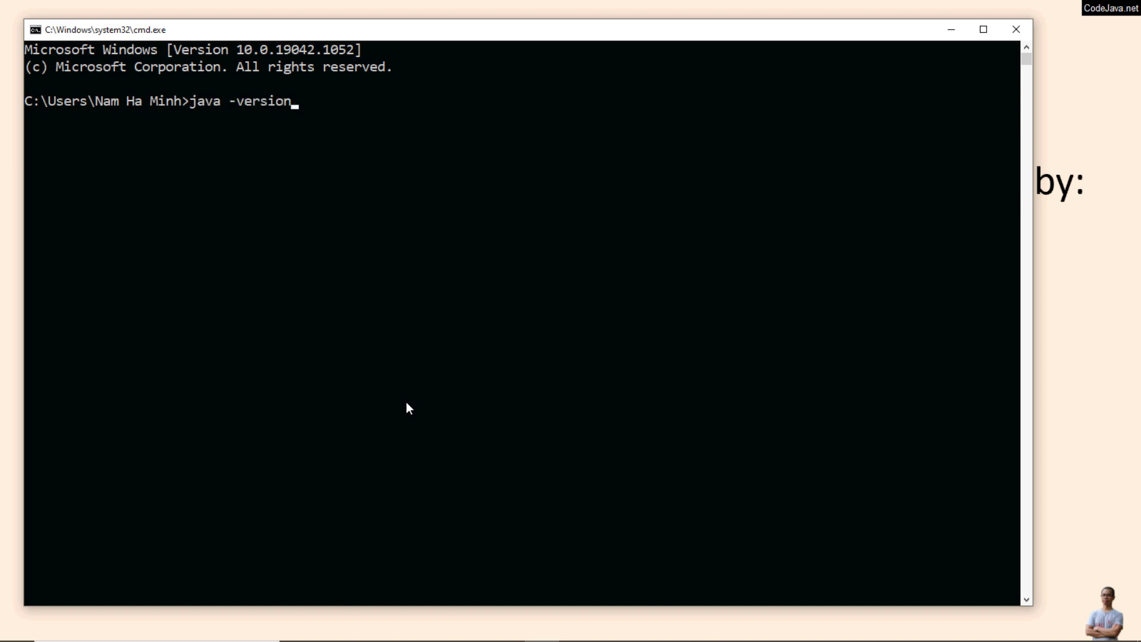
key("Return")
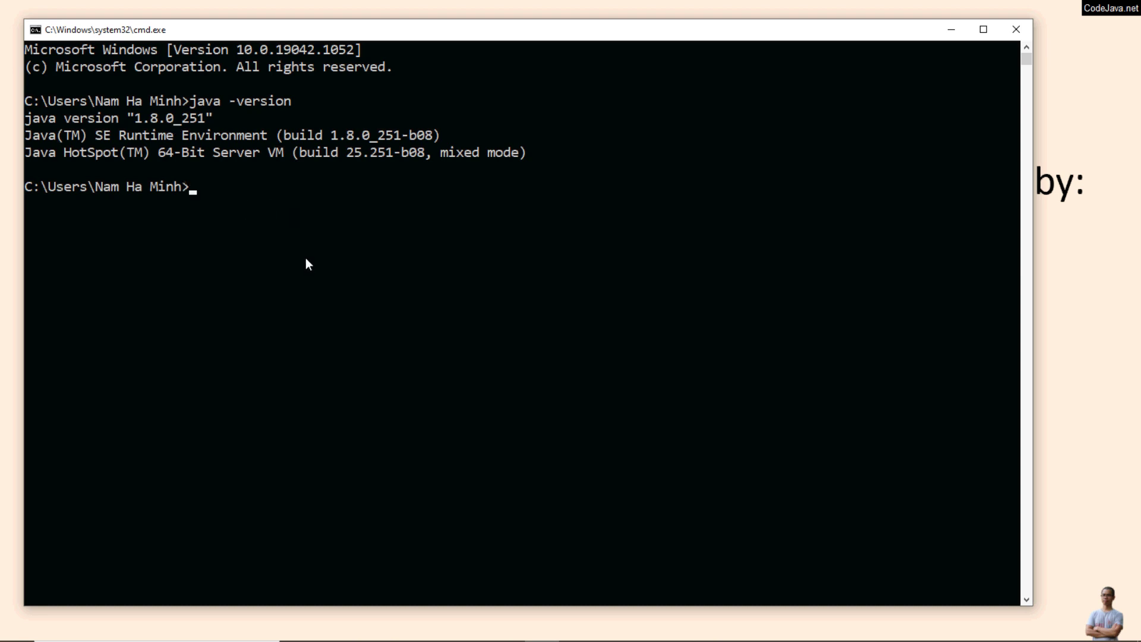
Step: In Settings > Apps, uninstall Java SE Development Kit 8 Update 251 (64-bit)
left_click(16, 628)
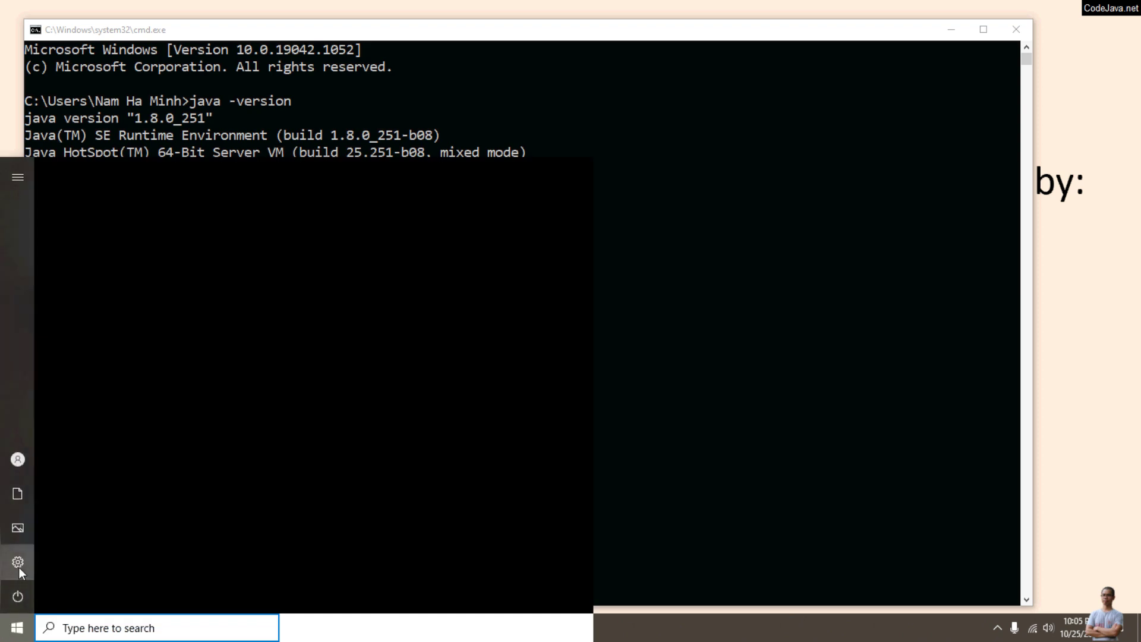
left_click(19, 568)
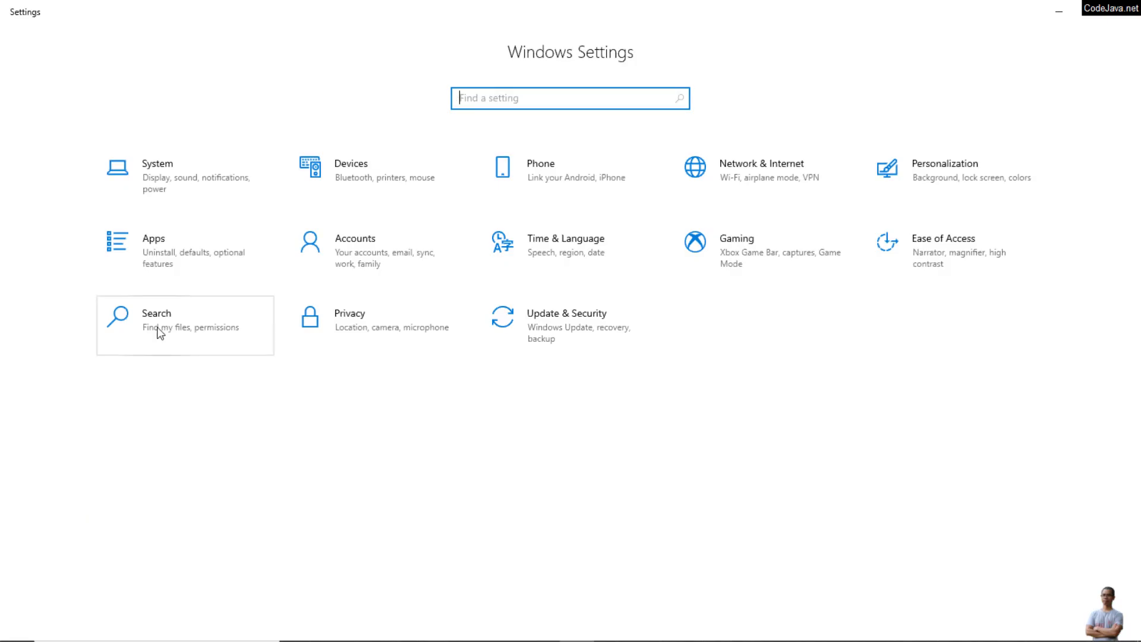
left_click(156, 255)
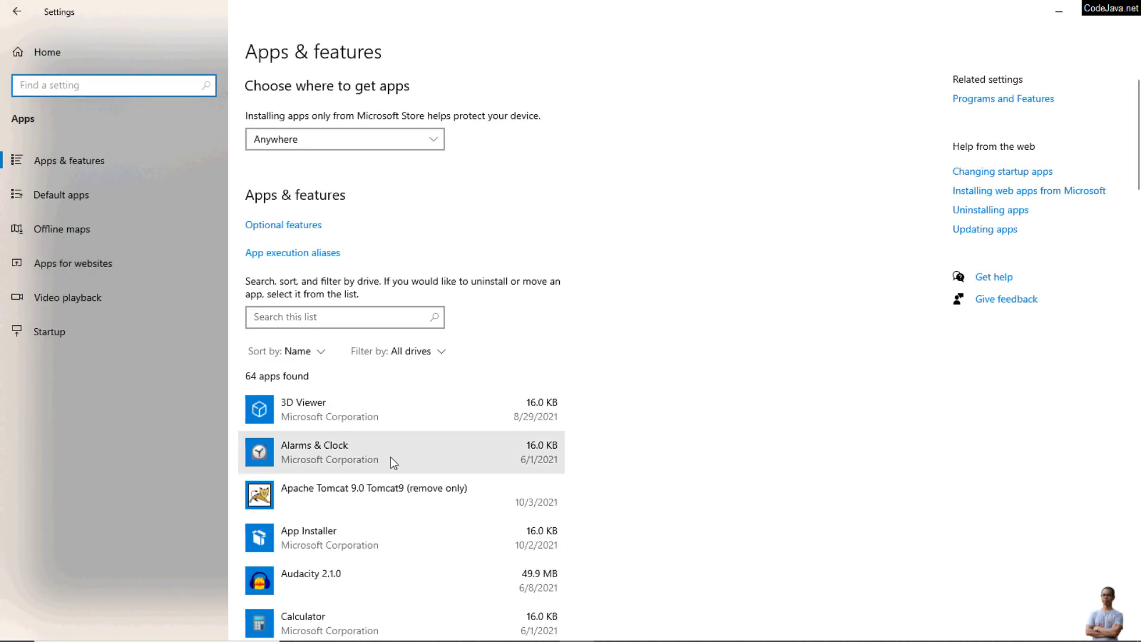
scroll(392, 461, "down", 5)
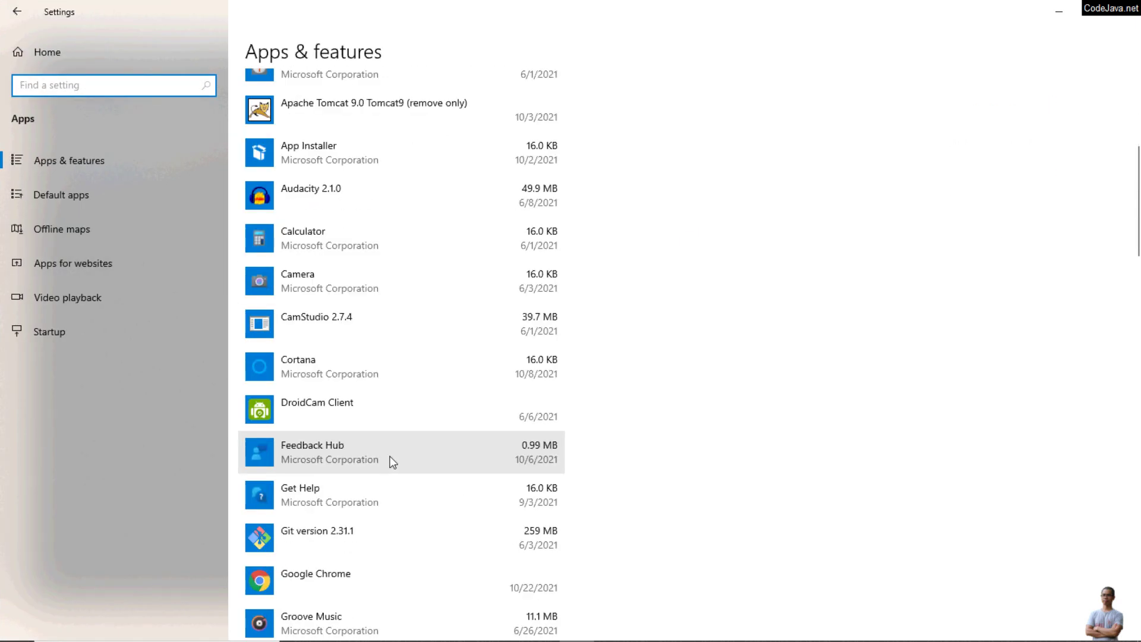
scroll(391, 462, "down", 8)
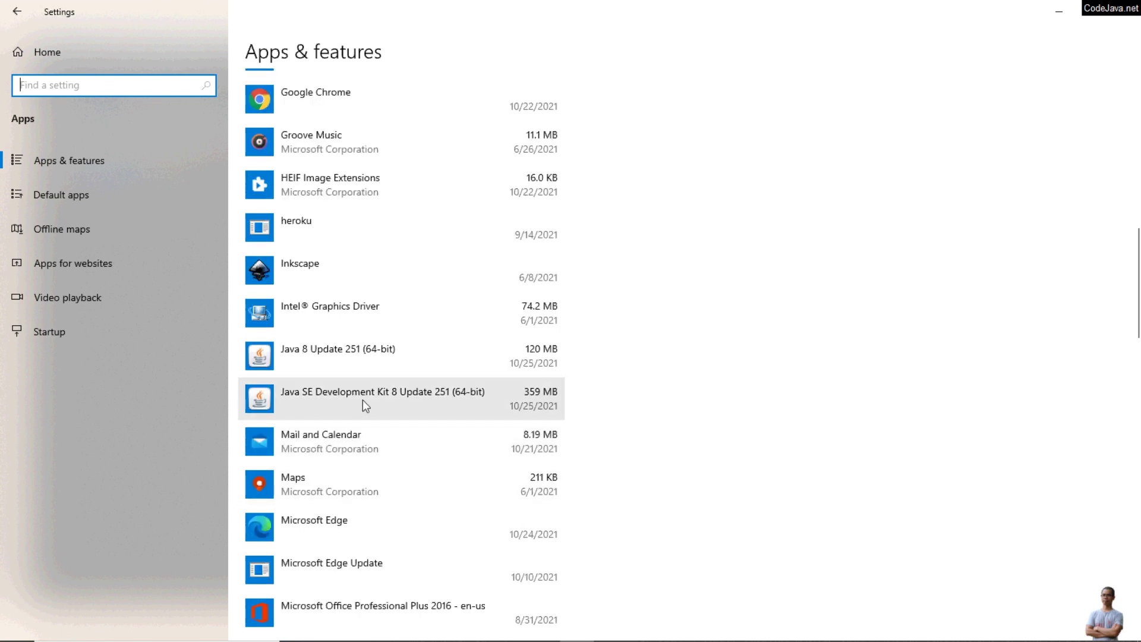
scroll(375, 366, "down", 2)
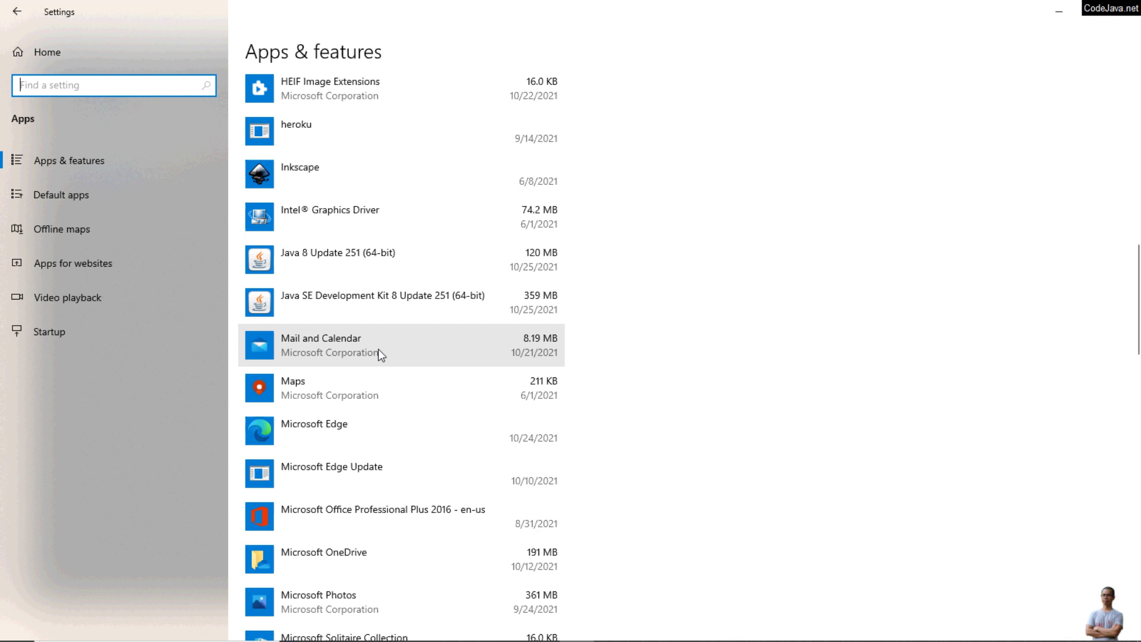
left_click(398, 318)
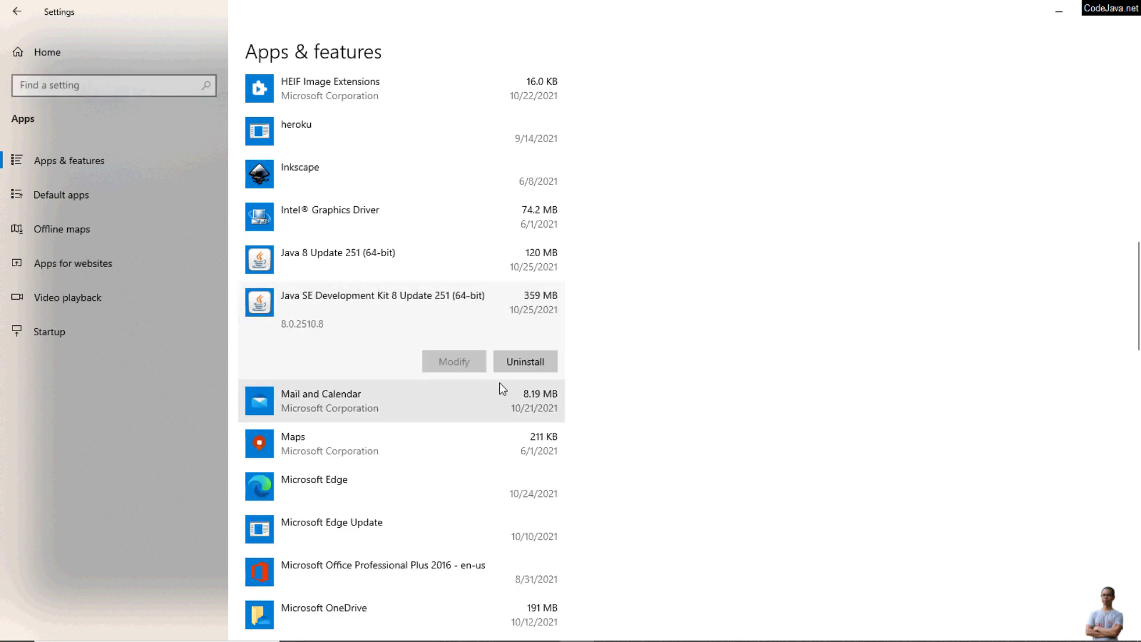
left_click(532, 360)
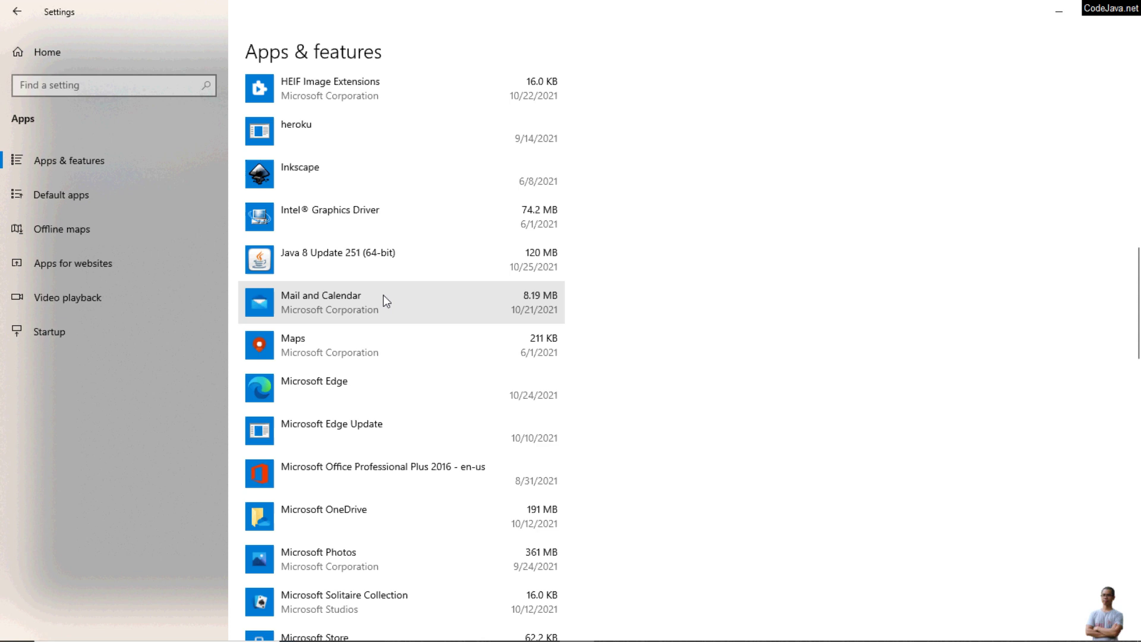
Step: Uninstall Java 8 Update 251 (64-bit) from Apps & features and confirm the removal
left_click(332, 257)
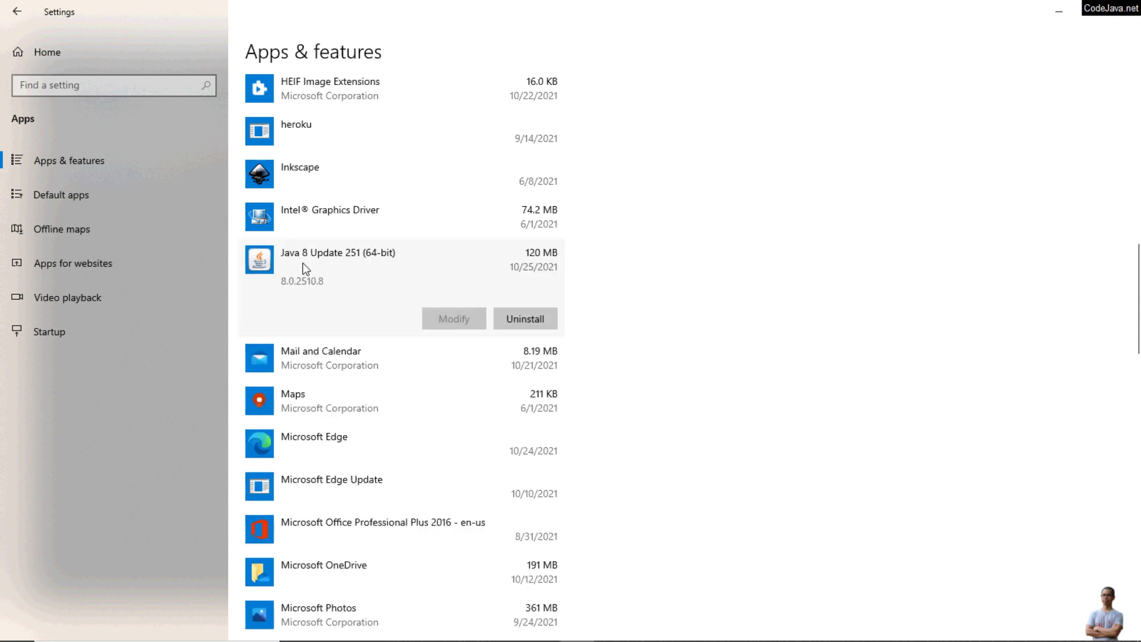
left_click(517, 317)
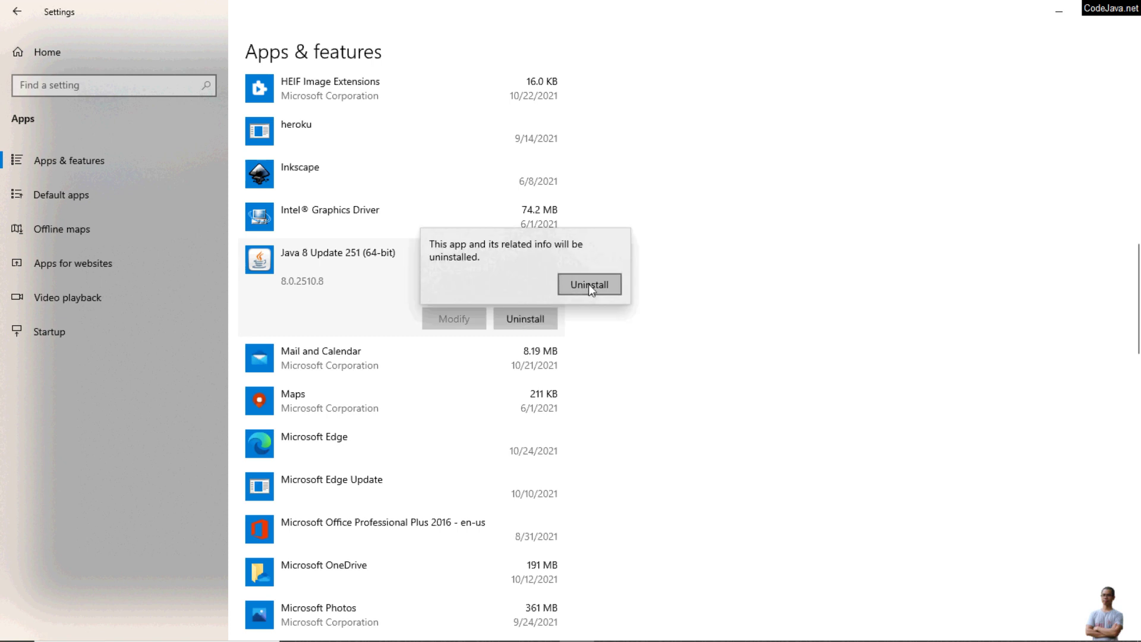
left_click(588, 284)
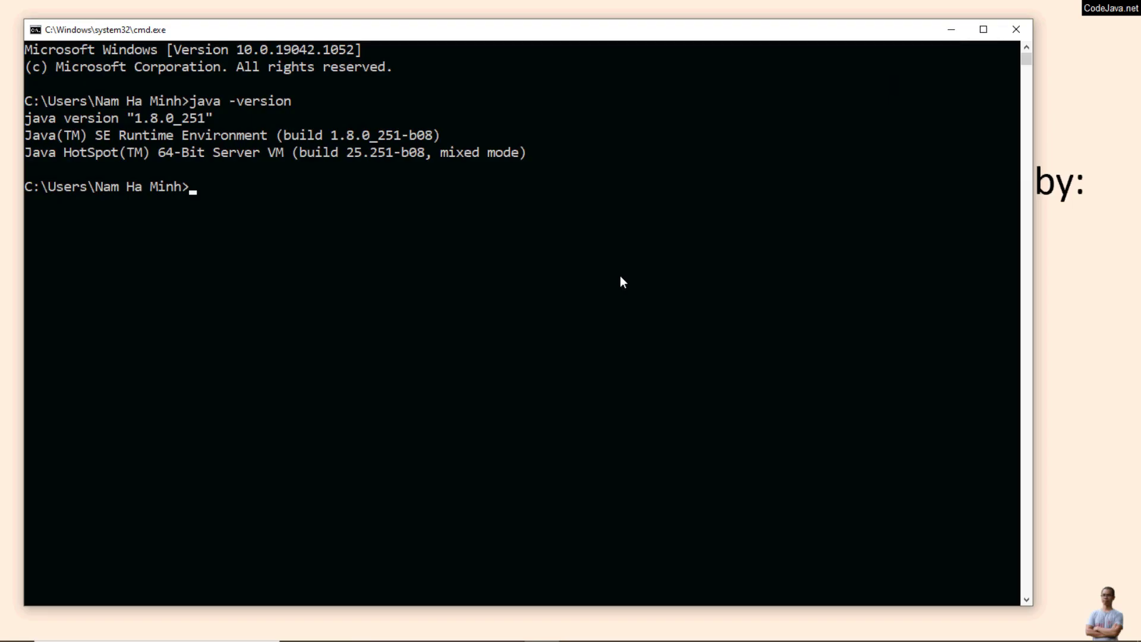
Step: Run java -version again to check that Java is no longer recognized
type("java -version")
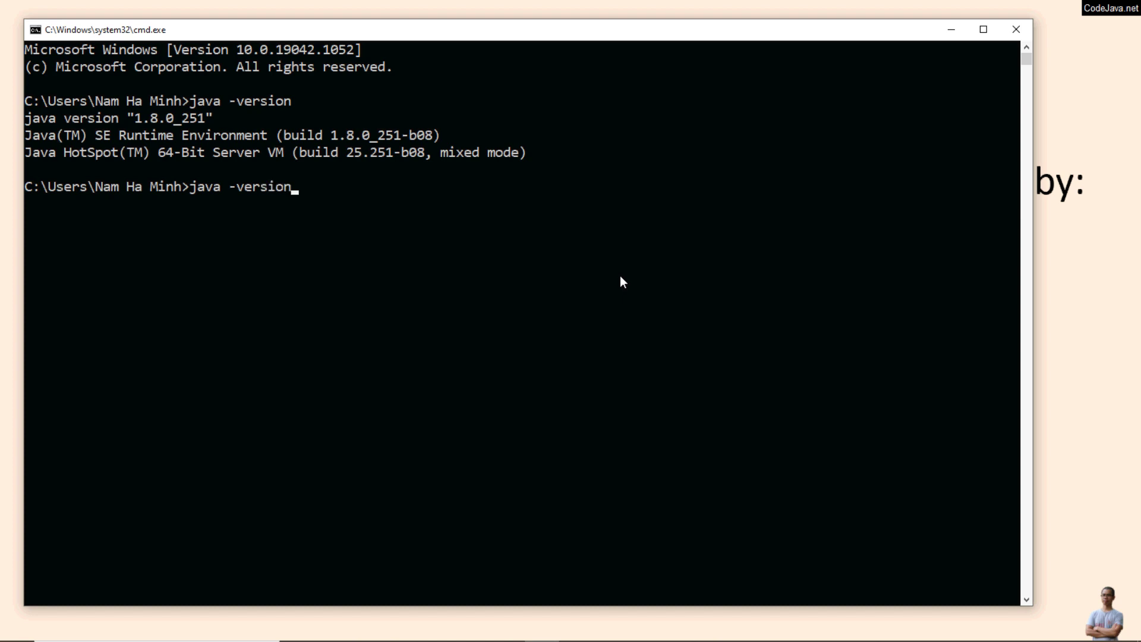
key("Return")
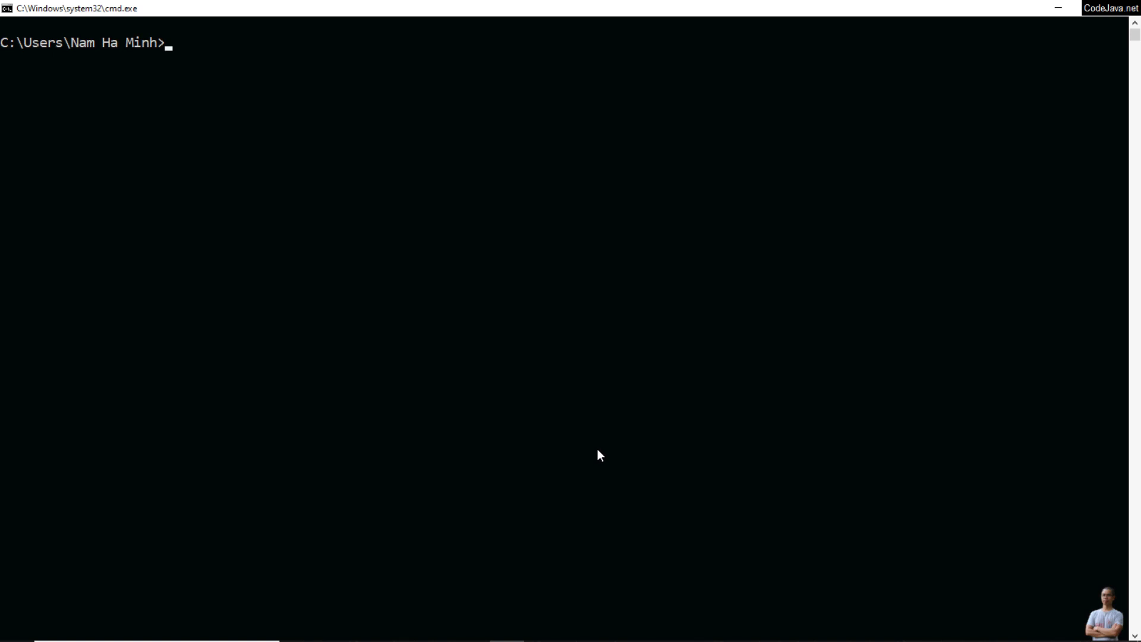
Step: Run java -version and where java, revealing OpenJDK 14 at E:\OpenJDK14\jdk-14\bin\java.exe
type("java -version")
key("Return")
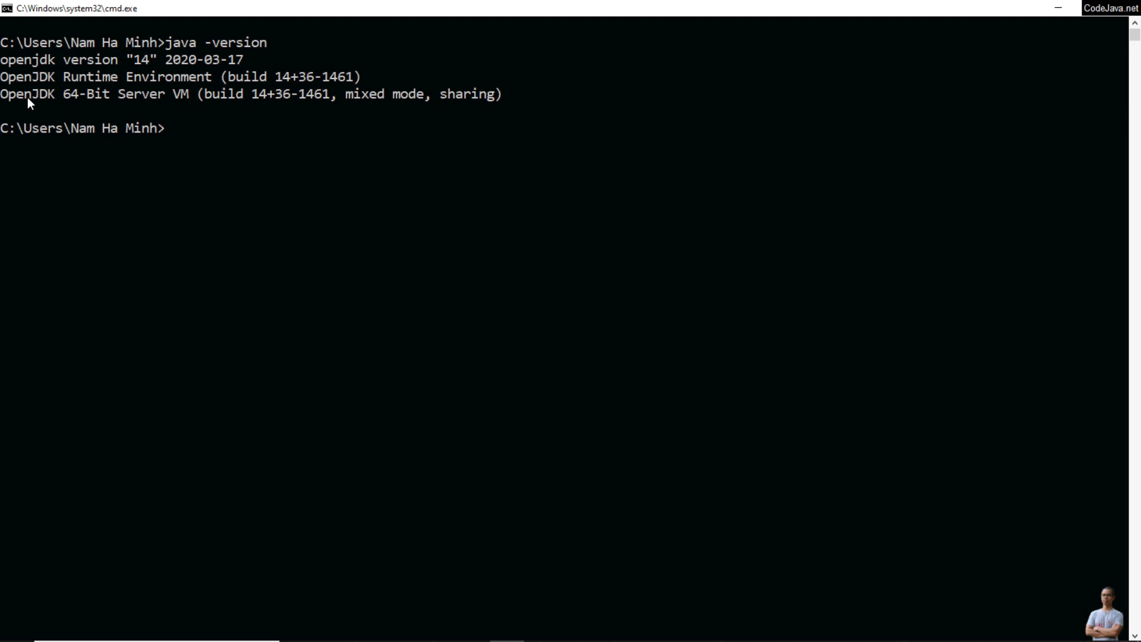
type("where jav")
type("a")
key("Return")
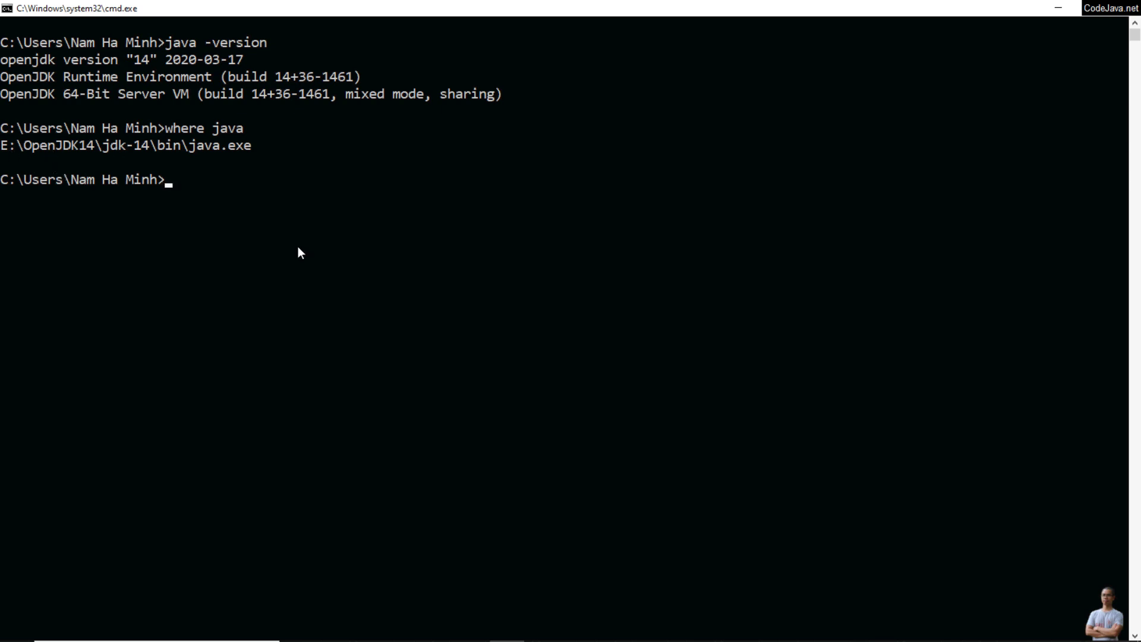
Step: Switch to drive E:, enter OpenJDK14, list its jdk-14 folder, and begin a del /f /s /q command
type("e:")
key("Return")
type("cd openjdk14")
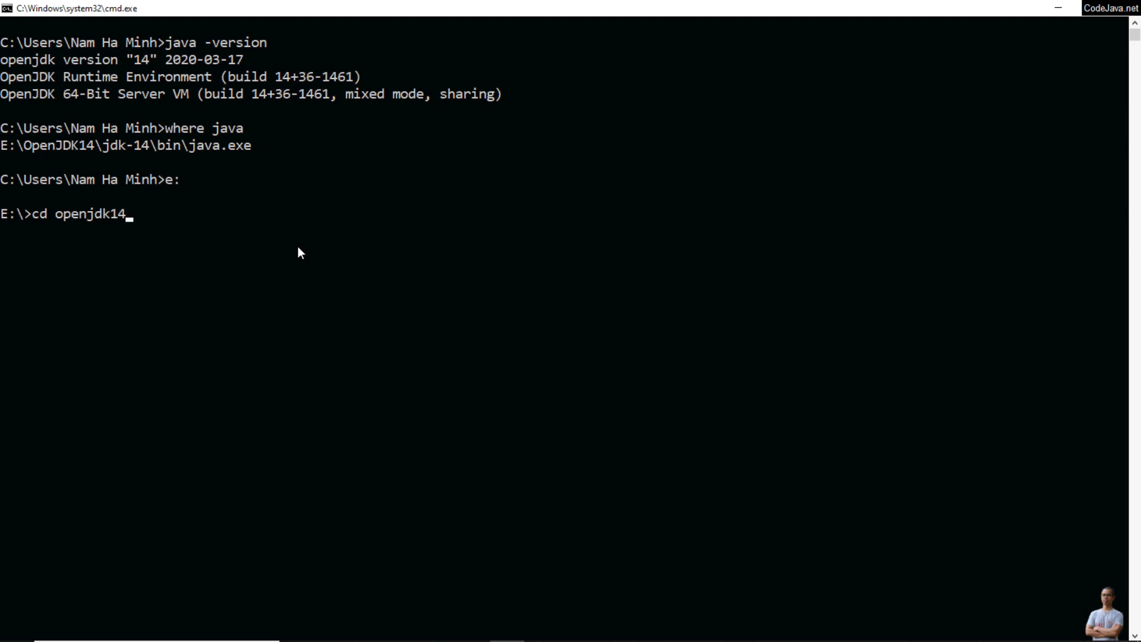
key("Tab")
key("Return")
type("dir")
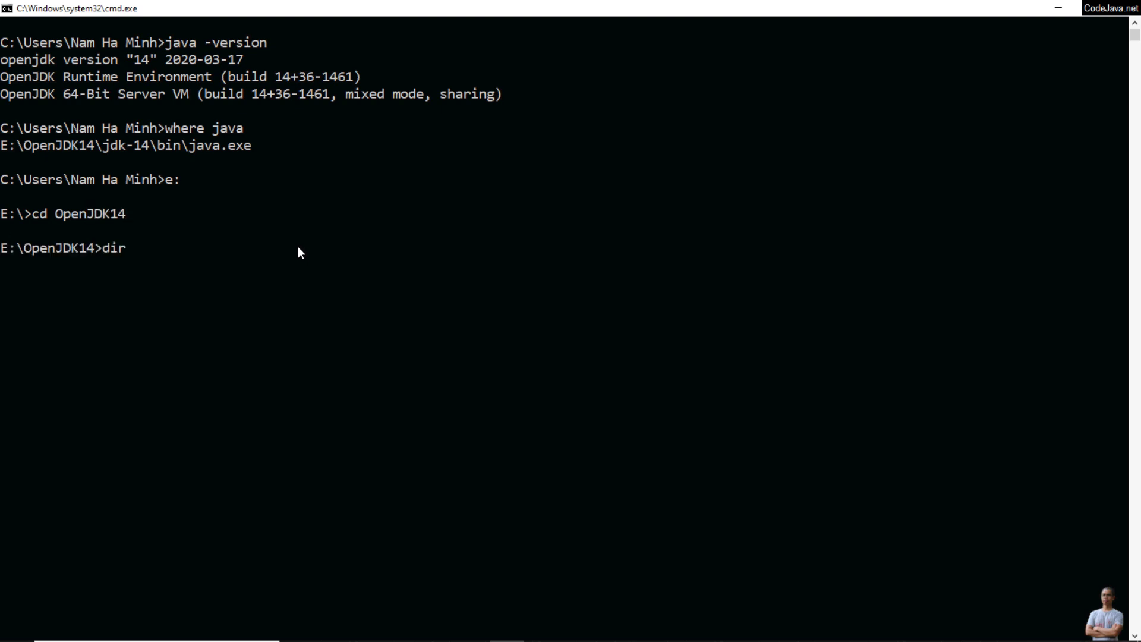
key("Return")
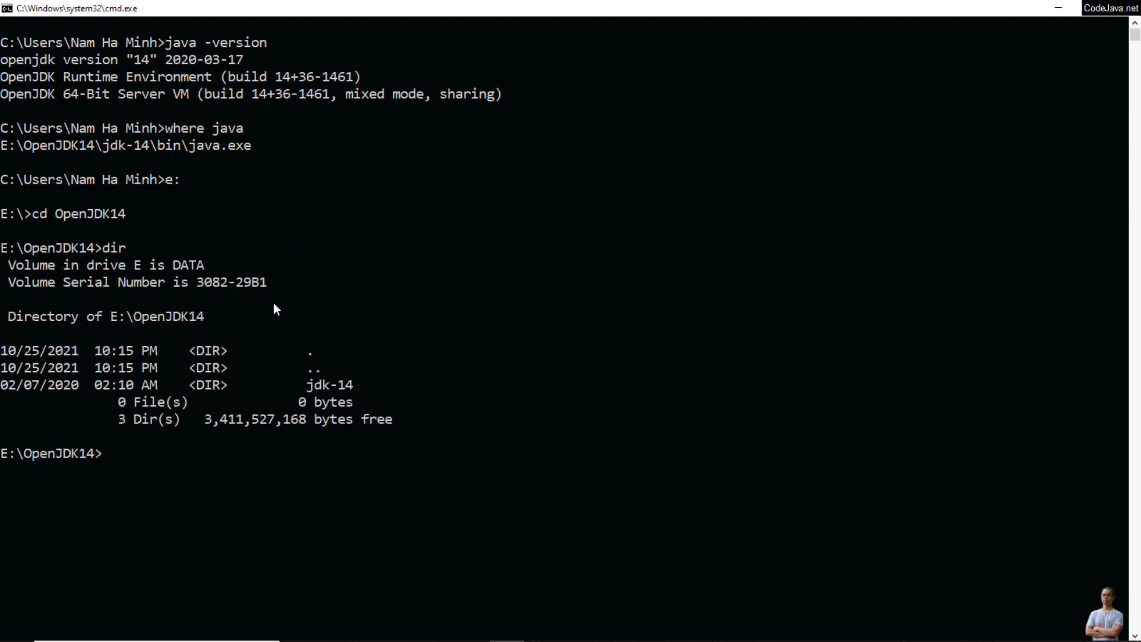
scroll(273, 357, "down", 2)
scroll(273, 397, "down", 1)
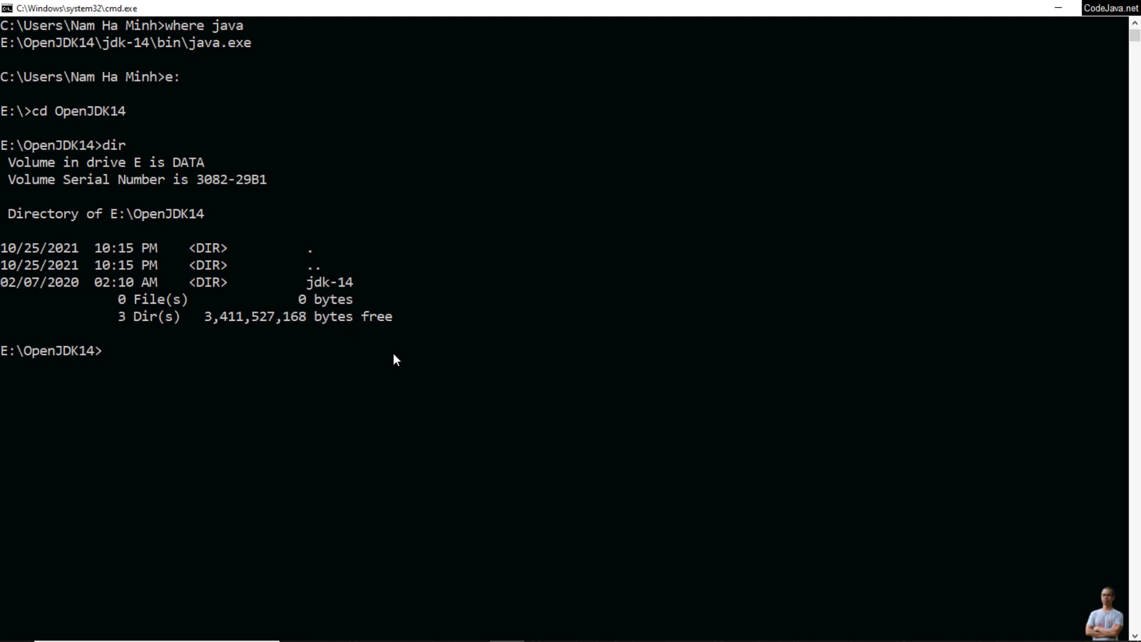
type("del /f /s /q")
Step: Force-delete all files in jdk-14, list the folder, and confirm java -version is no longer recognized
type("jdk-14")
key("Return")
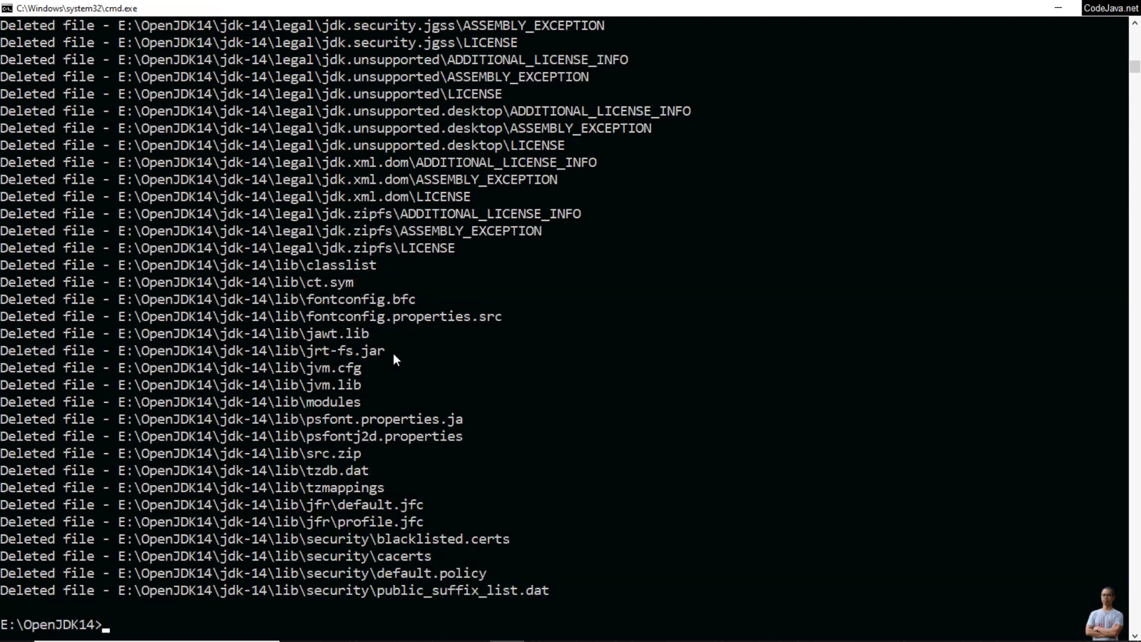
type("dir")
key("Return")
type("j")
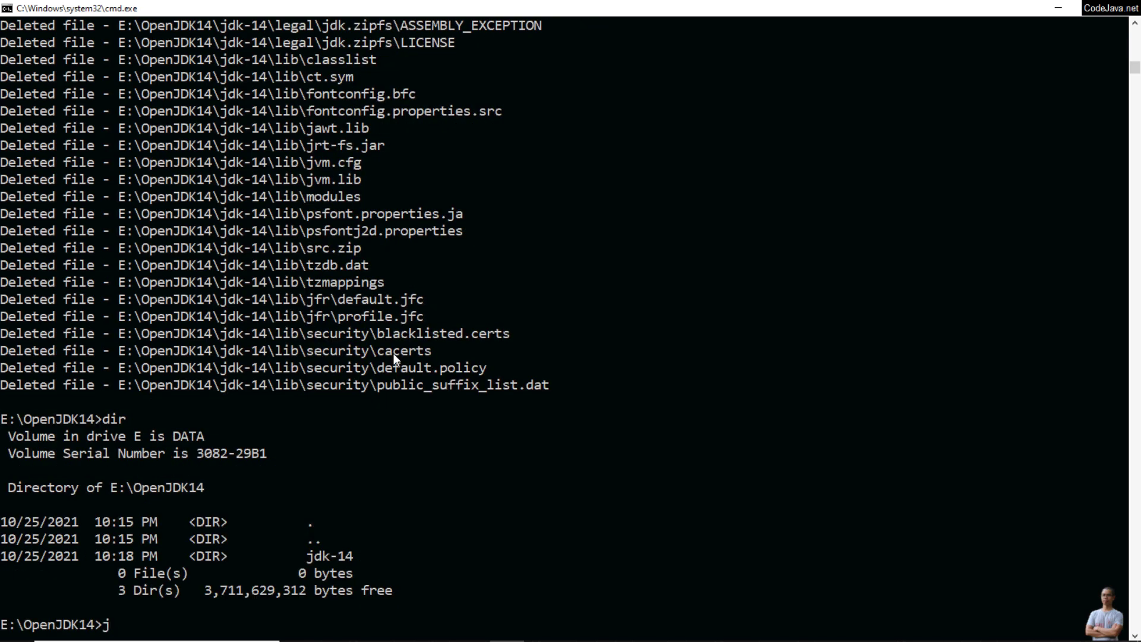
type("ava -version")
key("Return")
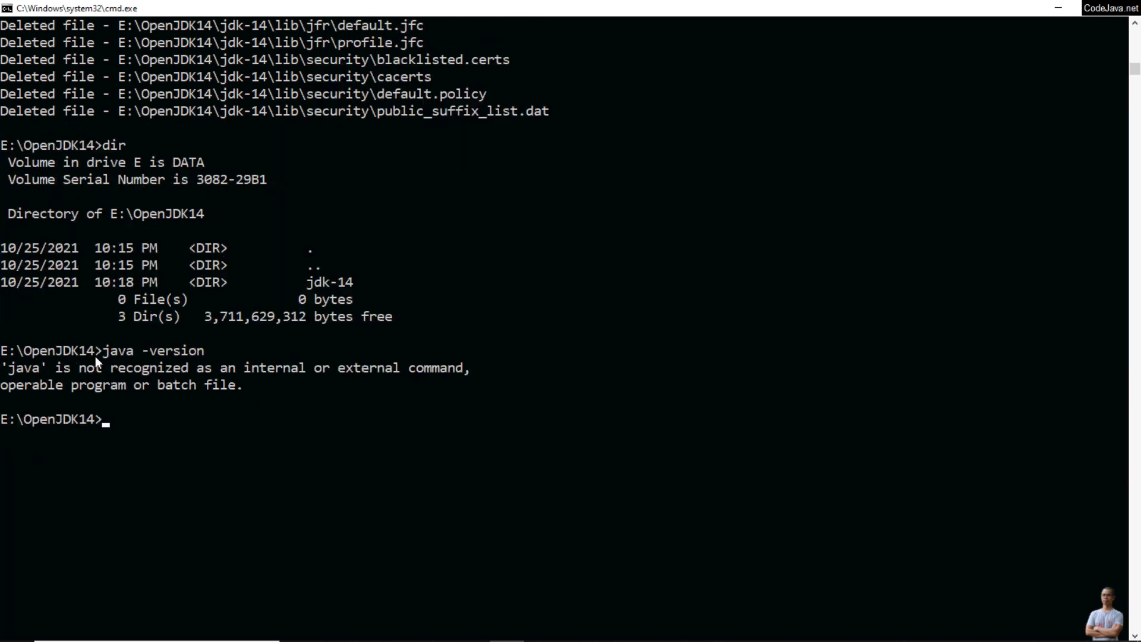